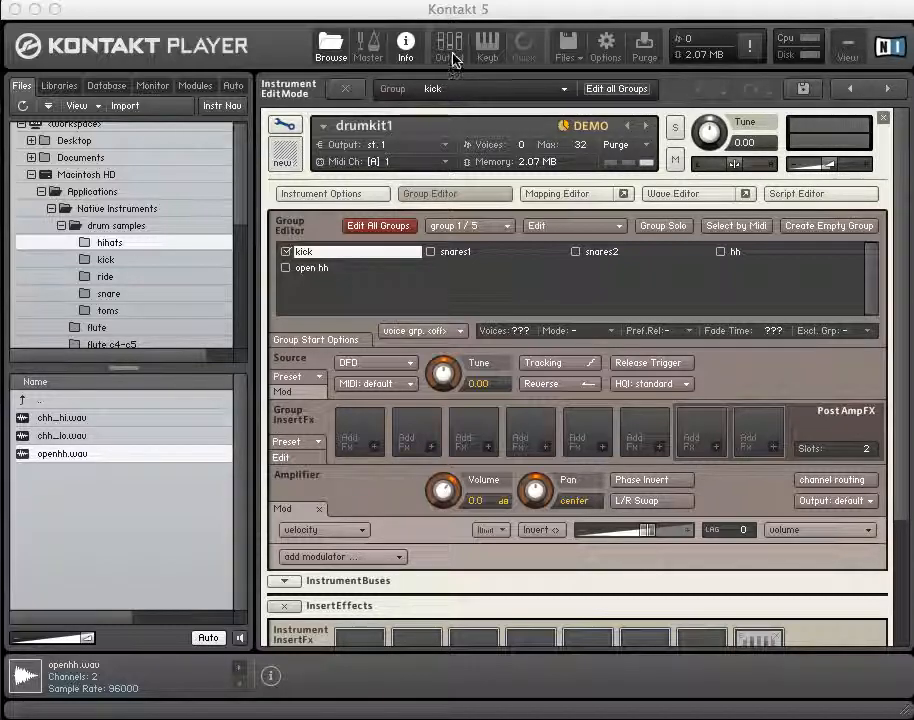
Show the Outputs mixer section and raise the drumkit1 instrument's volume to near maximum.
{"action": "left_click", "coordinate": [452, 57]}
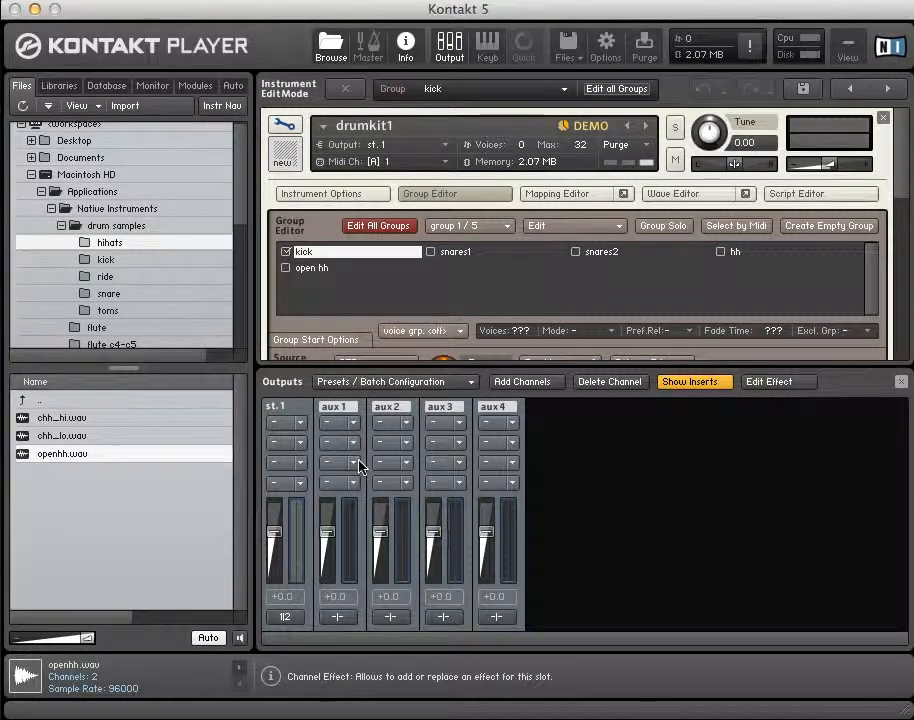
{"action": "left_click_drag", "start_coordinate": [831, 165], "coordinate": [866, 165]}
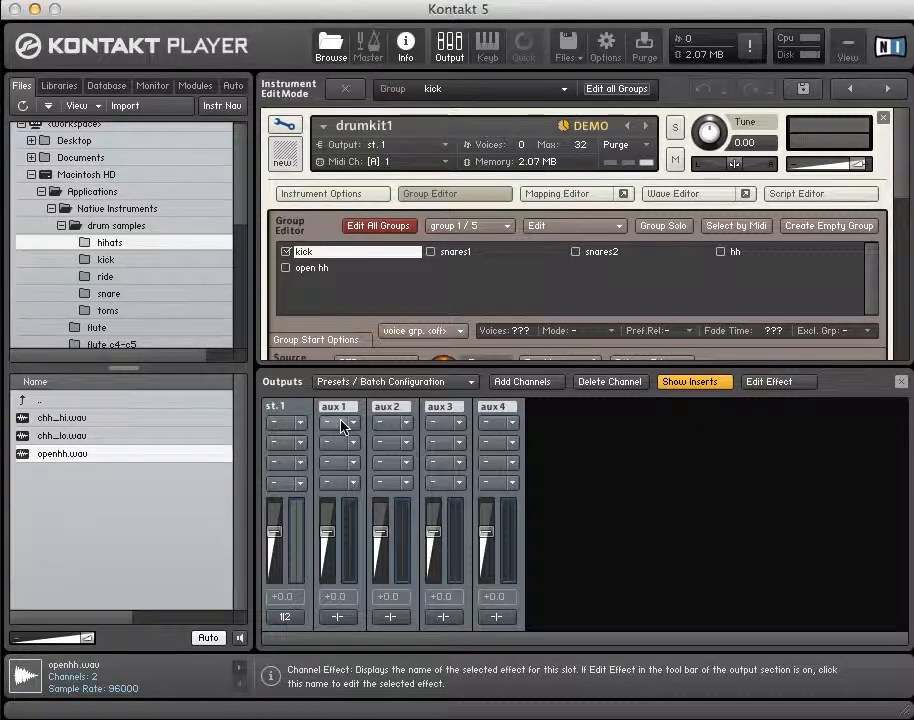
Route the aux 1 channel to physical outputs 1 and 2 in its channel output configuration.
{"action": "left_click", "coordinate": [340, 620]}
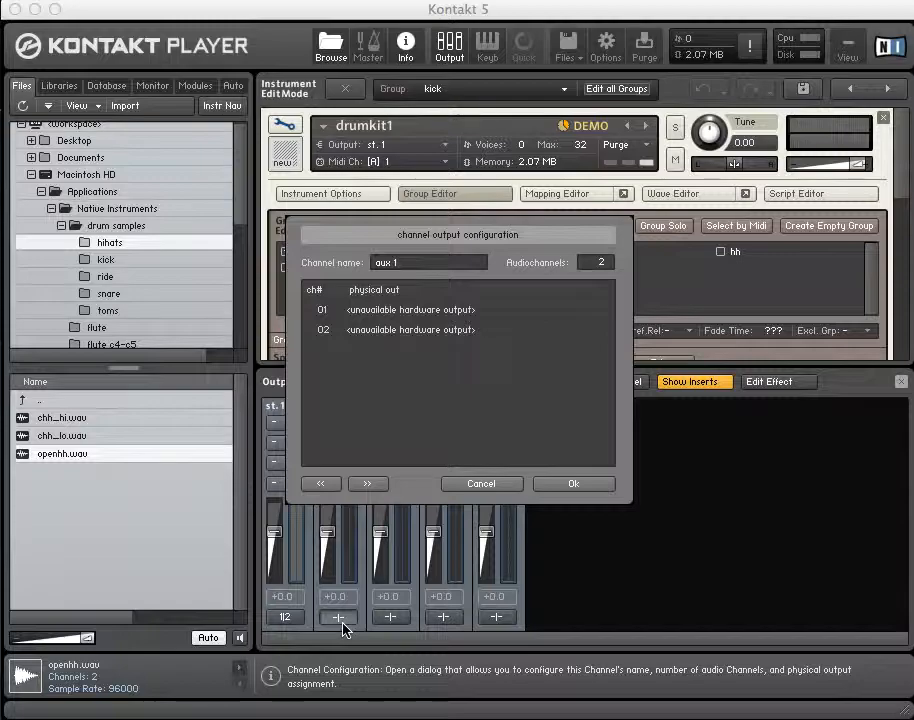
{"action": "left_click", "coordinate": [365, 312]}
{"action": "left_click", "coordinate": [369, 320]}
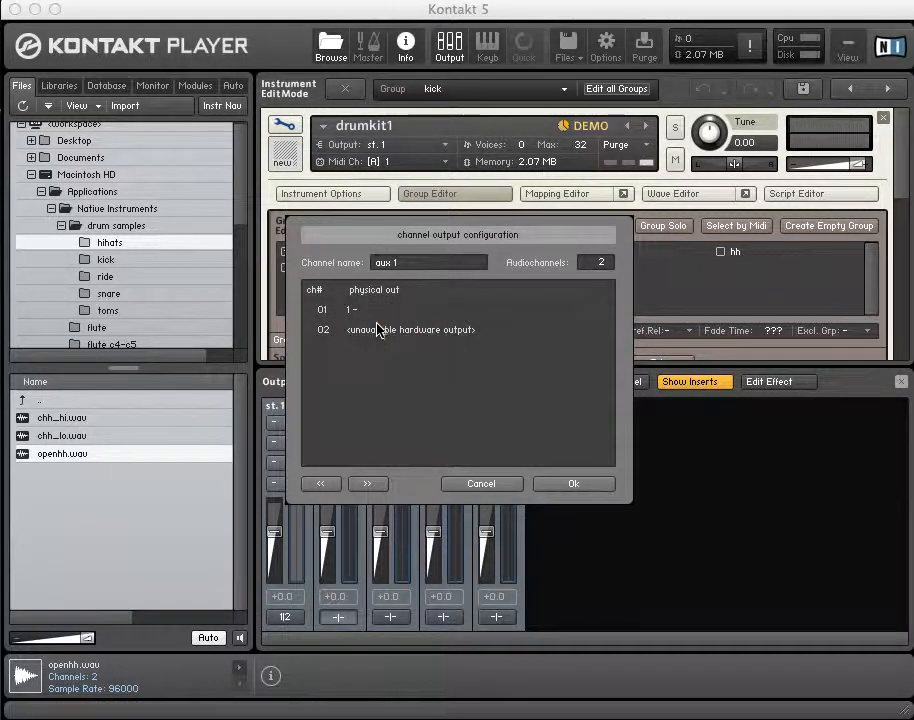
{"action": "left_click", "coordinate": [380, 331]}
{"action": "left_click", "coordinate": [390, 362]}
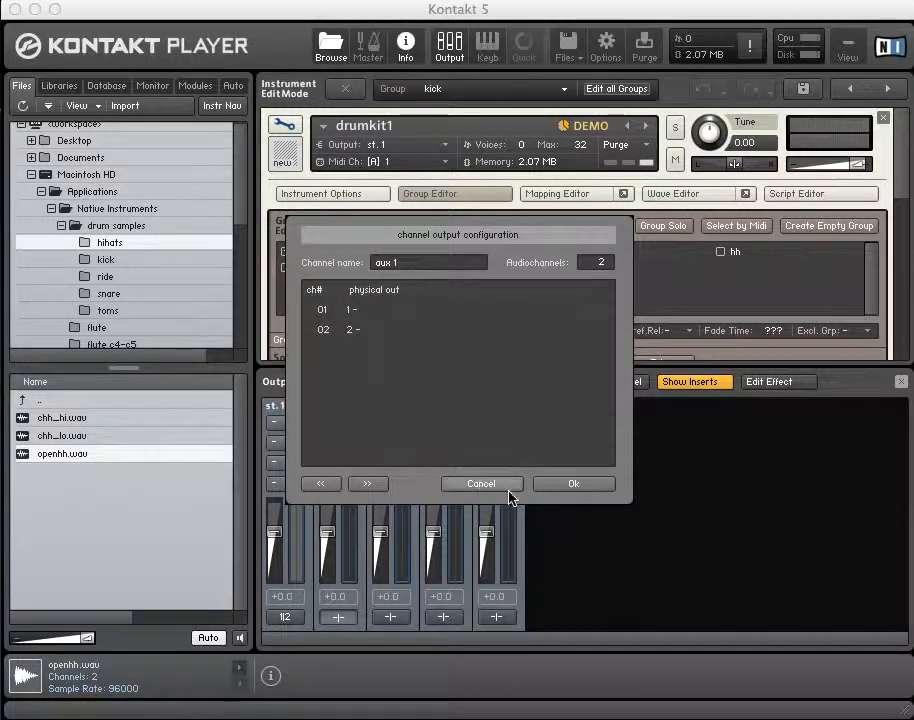
{"action": "left_click", "coordinate": [569, 484]}
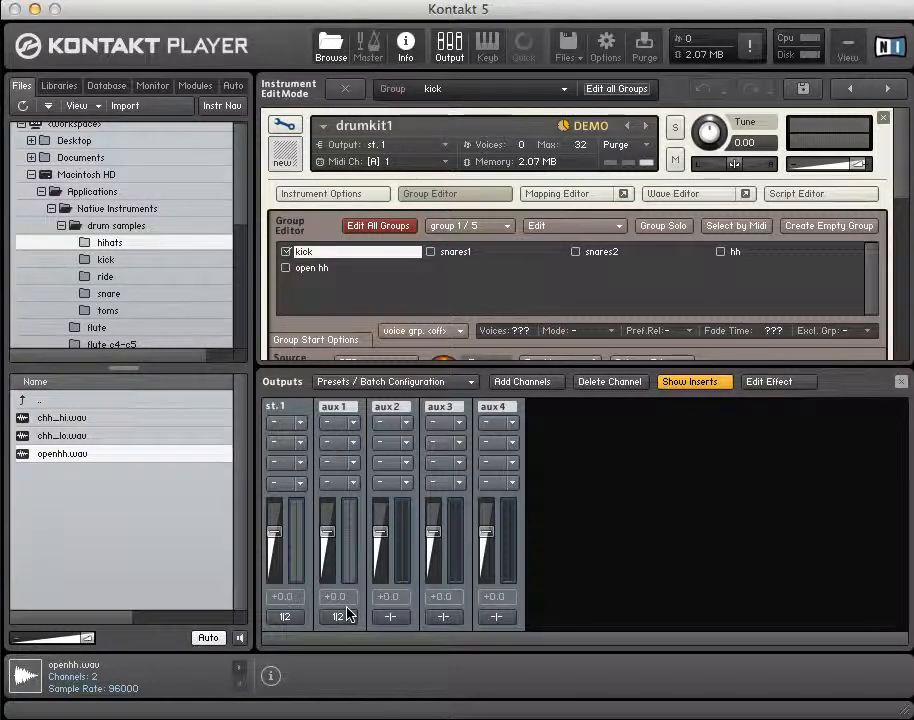
Leave instrument edit mode, reveal drumkit1's aux sends and raise the aux 1 send to slightly above the middle.
{"action": "left_click", "coordinate": [289, 128]}
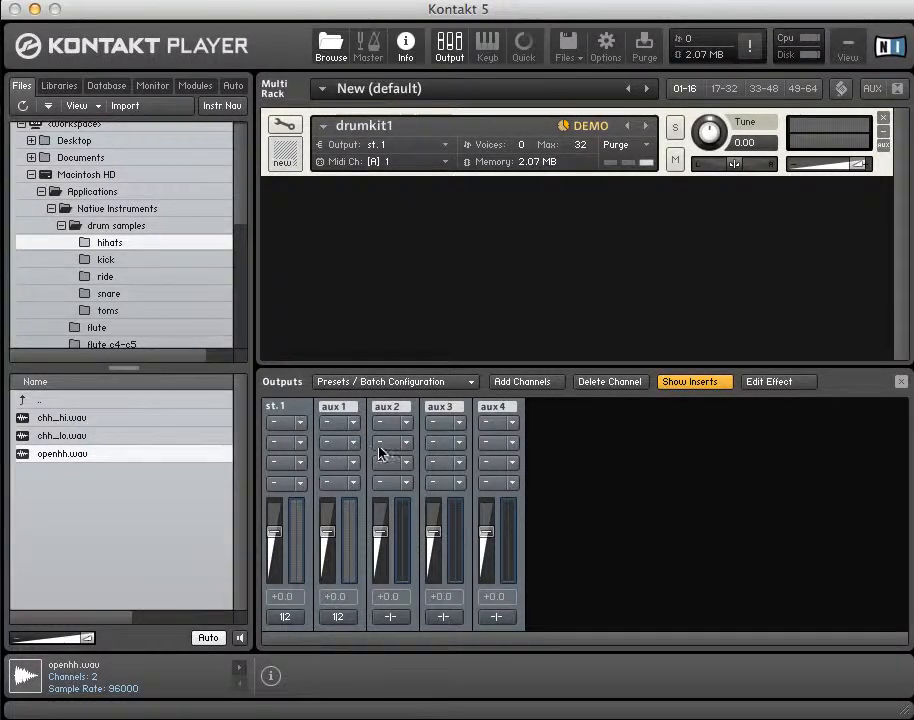
{"action": "left_click", "coordinate": [885, 148]}
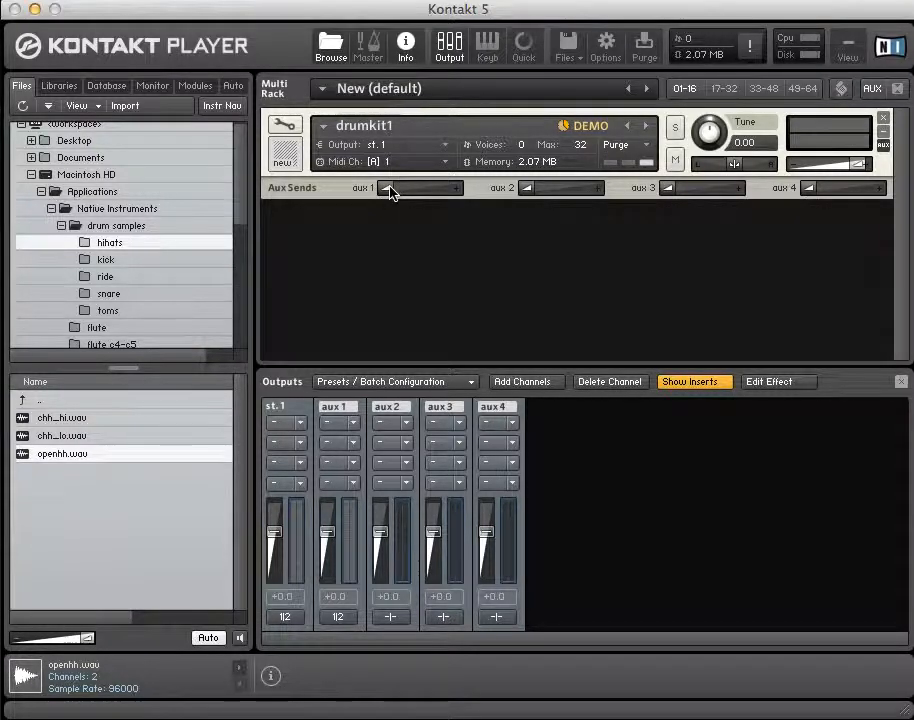
{"action": "left_click_drag", "start_coordinate": [388, 192], "coordinate": [484, 191]}
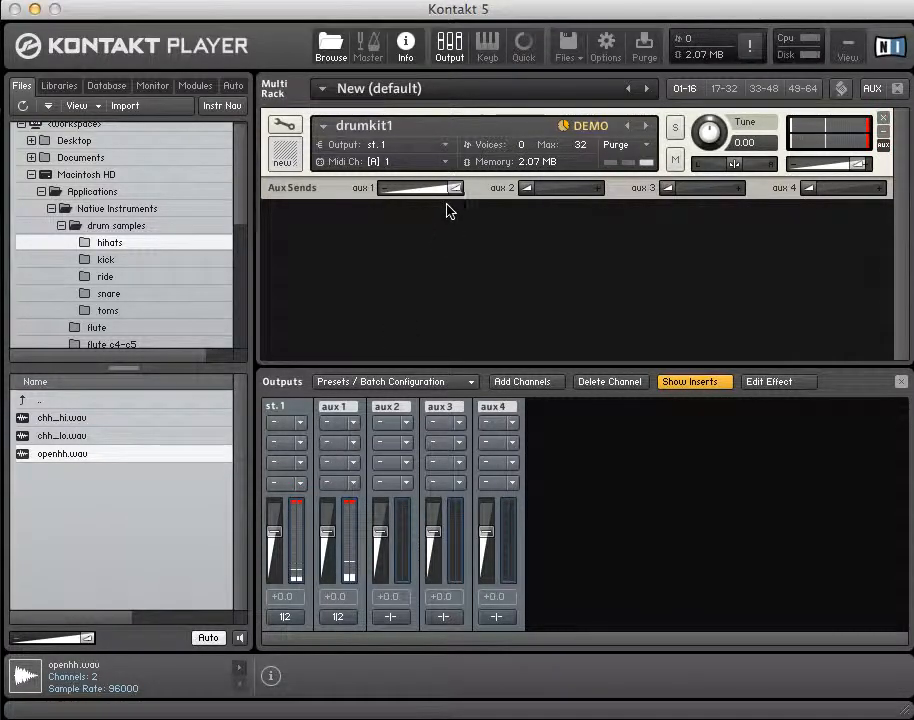
{"action": "left_click_drag", "start_coordinate": [455, 196], "coordinate": [428, 198]}
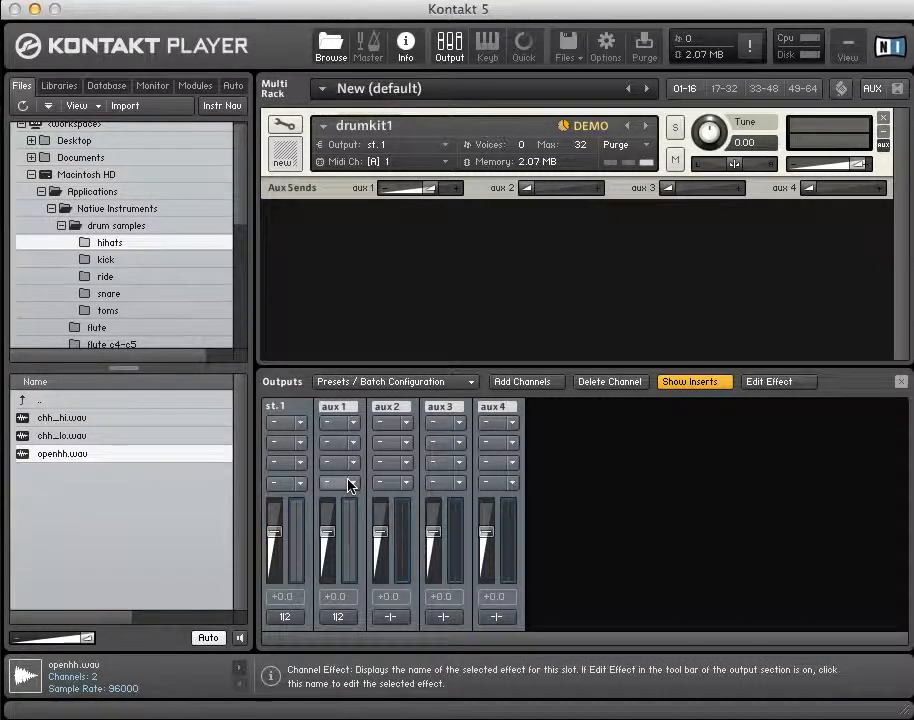
{"action": "left_click", "coordinate": [300, 425]}
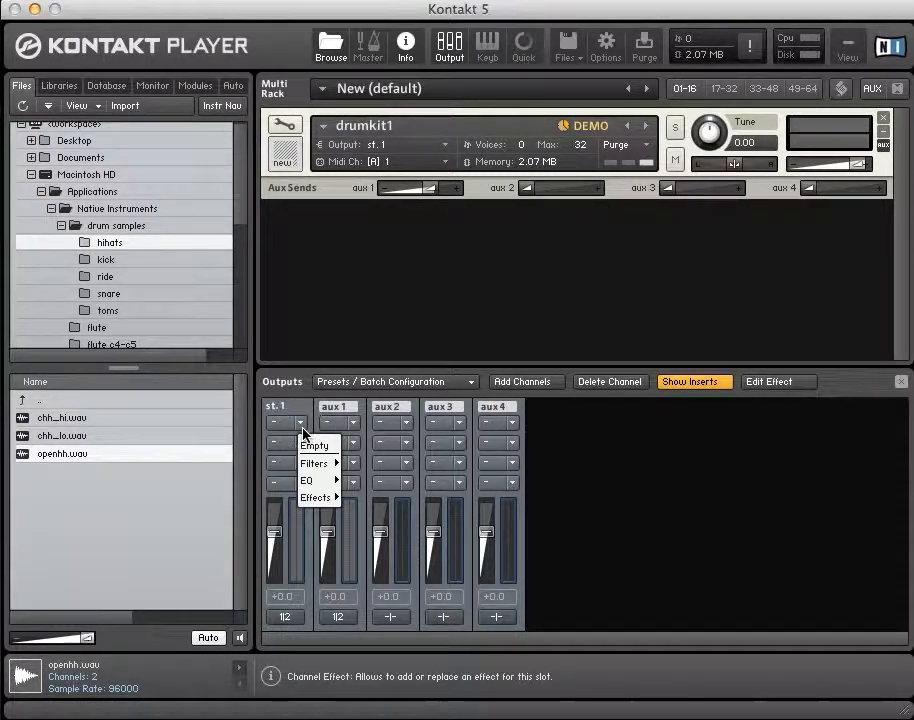
{"action": "mouse_move", "coordinate": [315, 499]}
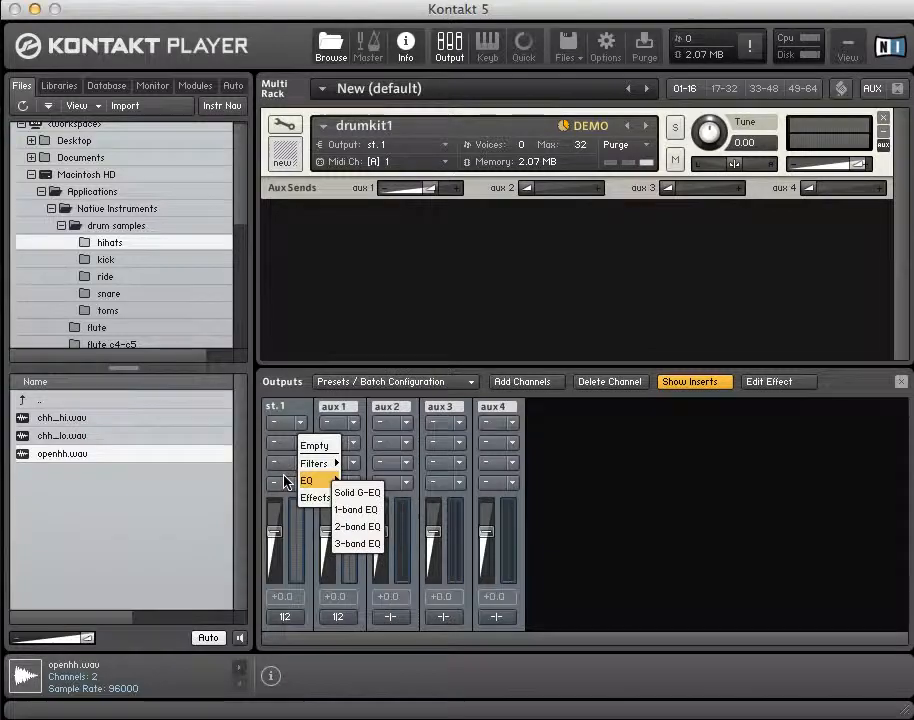
{"action": "left_click", "coordinate": [670, 490]}
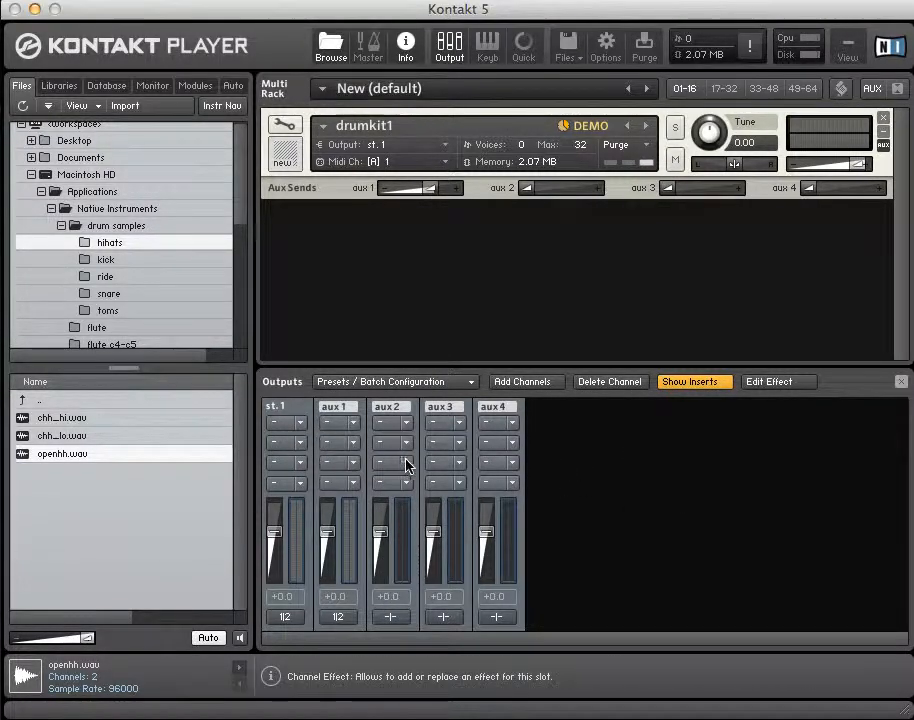
Add a Reverb effect in the first insert slot of aux 1 and adjust its dry and wet levels slightly.
{"action": "left_click", "coordinate": [355, 423]}
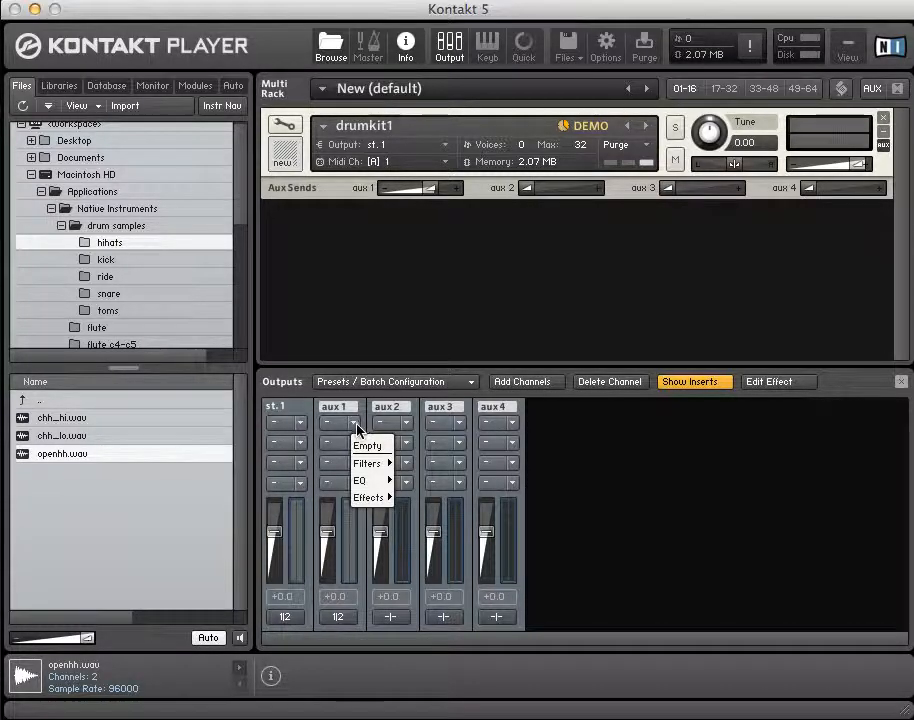
{"action": "mouse_move", "coordinate": [363, 465]}
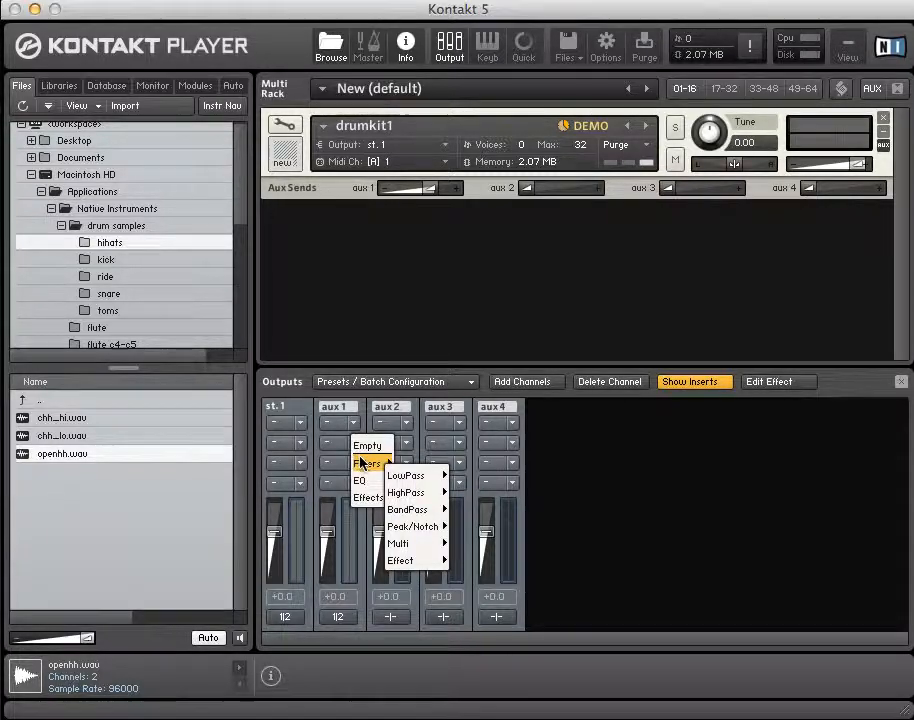
{"action": "mouse_move", "coordinate": [373, 487]}
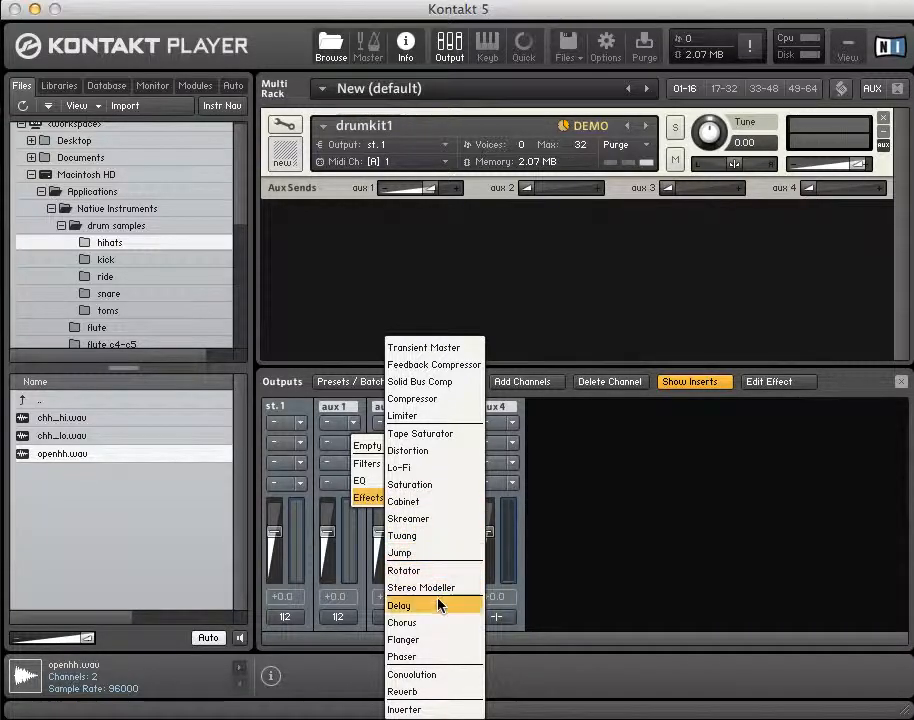
{"action": "left_click", "coordinate": [433, 692]}
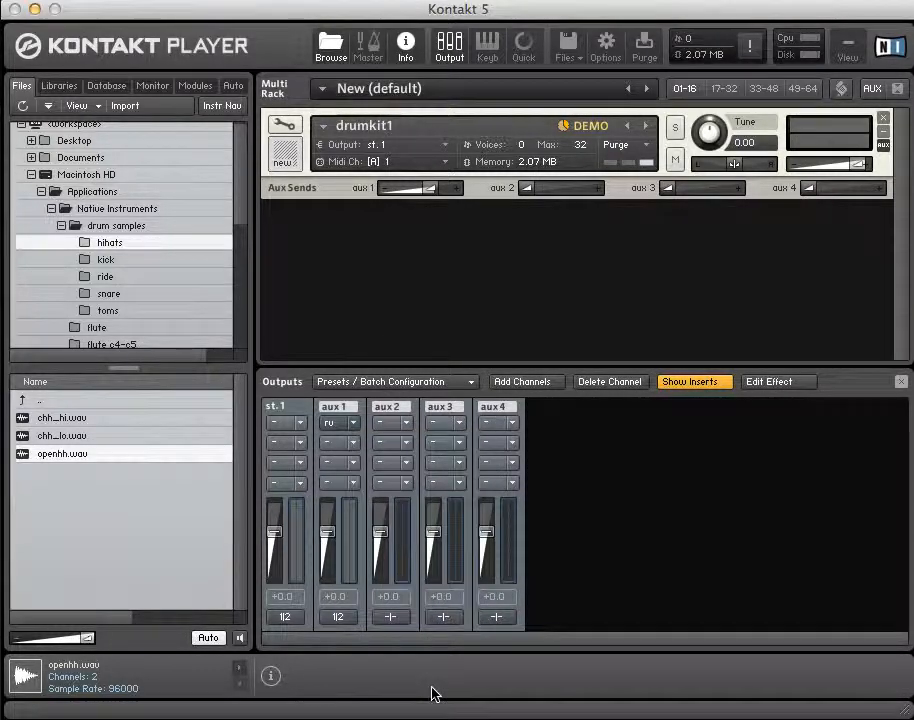
{"action": "left_click", "coordinate": [341, 430]}
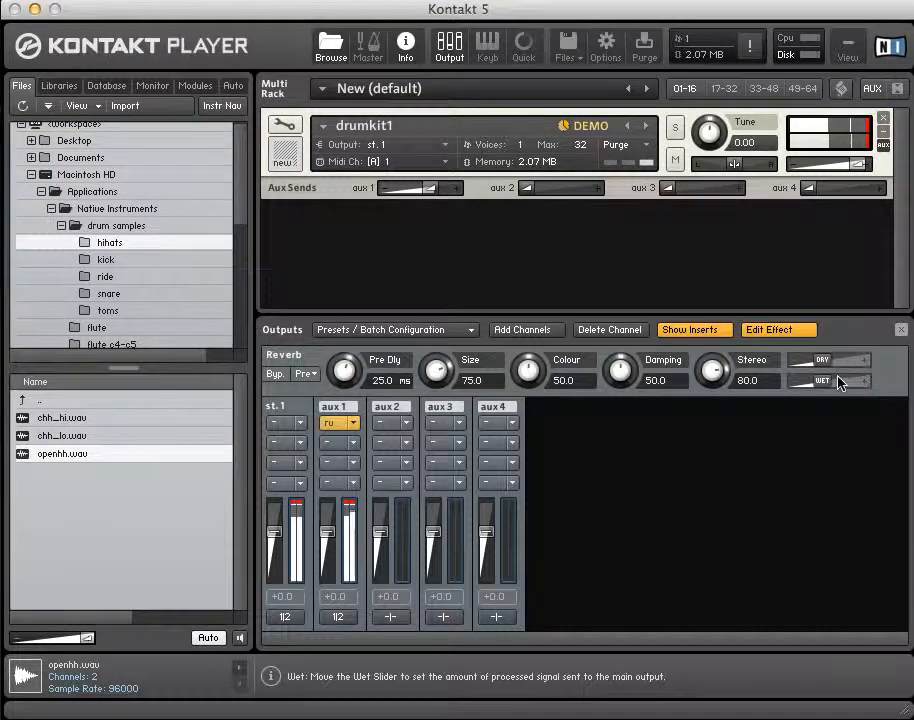
{"action": "mouse_move", "coordinate": [816, 380]}
{"action": "left_mouse_down"}
{"action": "mouse_move", "coordinate": [884, 383]}
{"action": "mouse_move", "coordinate": [820, 384]}
{"action": "mouse_move", "coordinate": [840, 361]}
{"action": "mouse_move", "coordinate": [866, 370]}
{"action": "mouse_move", "coordinate": [826, 357]}
{"action": "mouse_move", "coordinate": [806, 362]}
{"action": "left_mouse_up"}
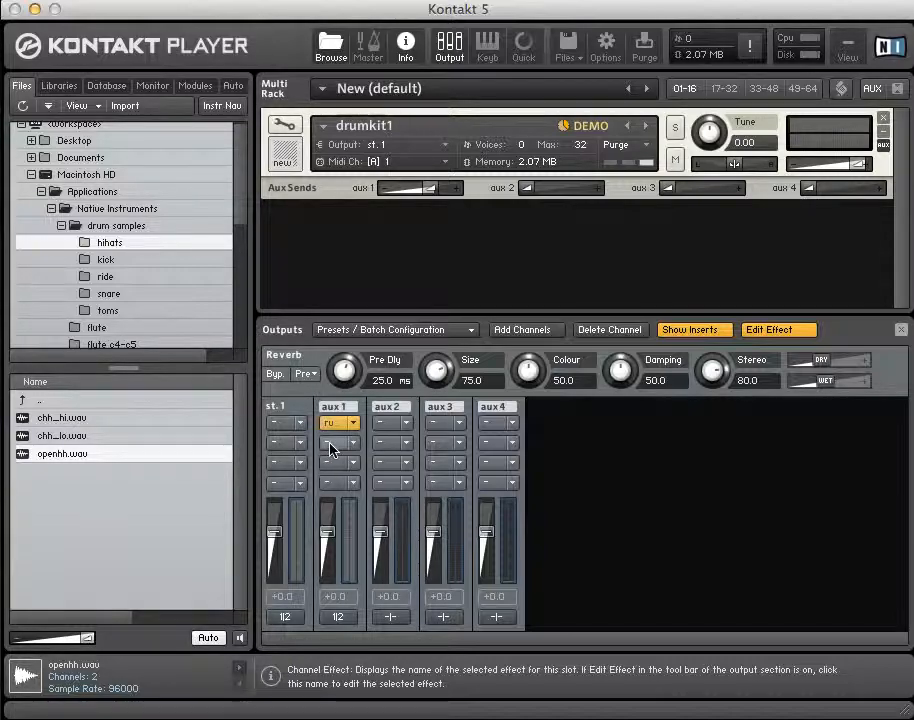
{"action": "left_click", "coordinate": [328, 443]}
{"action": "left_click", "coordinate": [353, 444]}
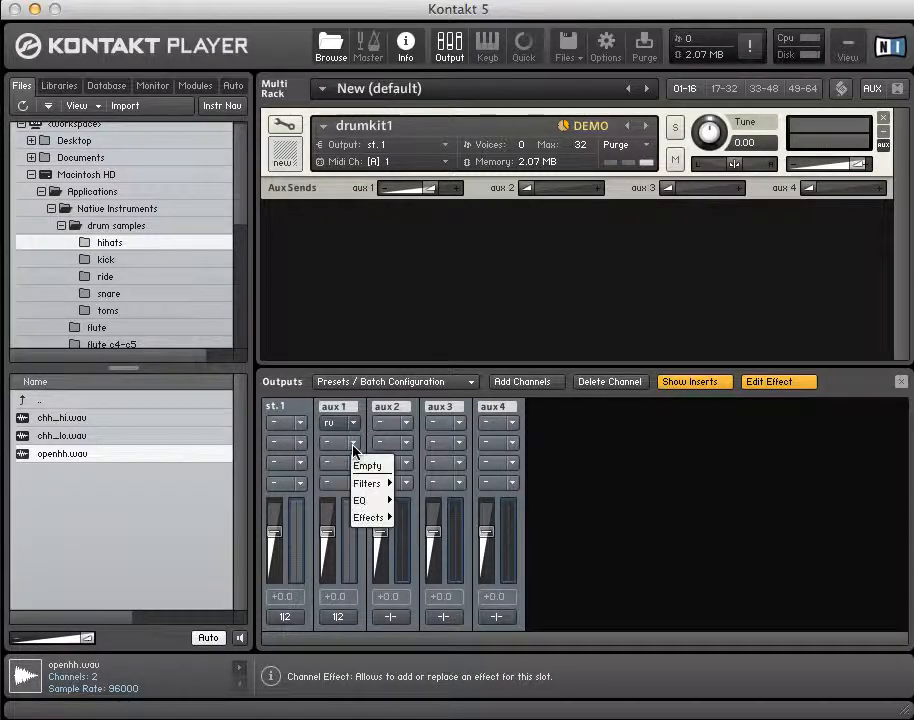
{"action": "mouse_move", "coordinate": [368, 485]}
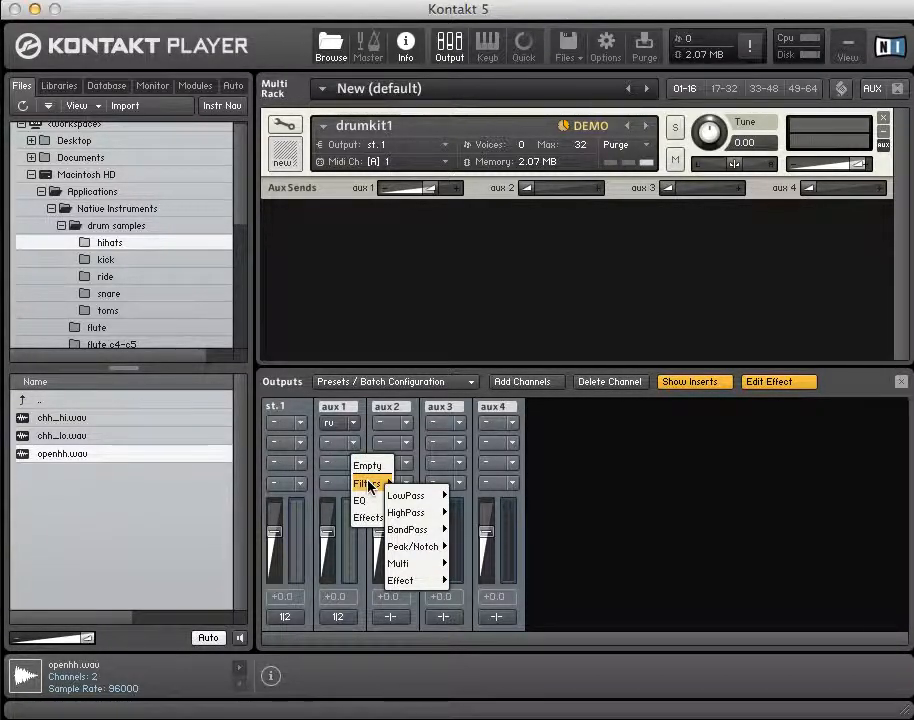
{"action": "mouse_move", "coordinate": [374, 518]}
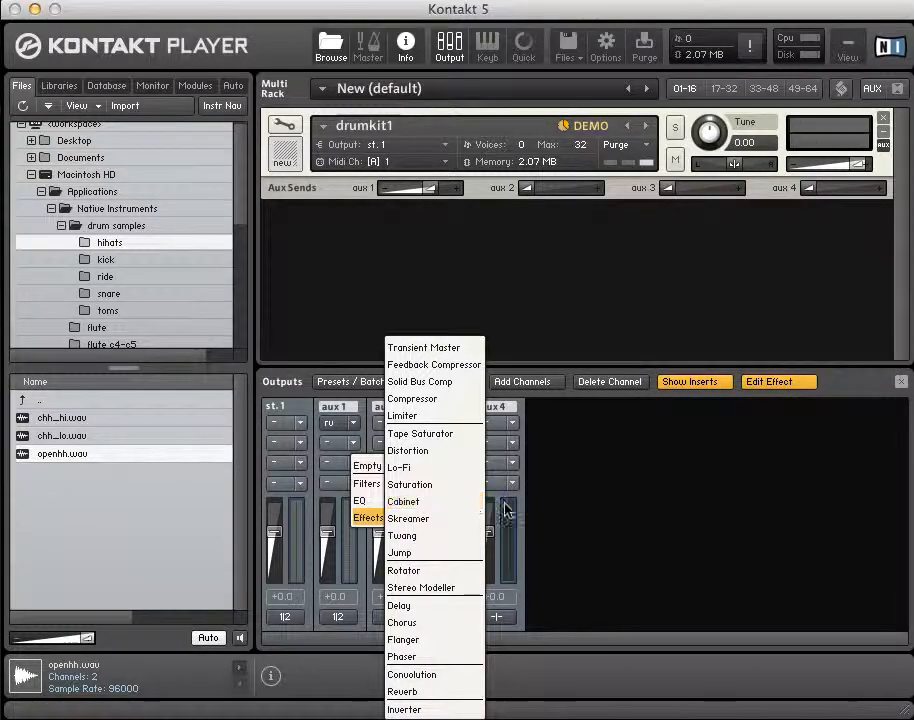
{"action": "left_click", "coordinate": [566, 508]}
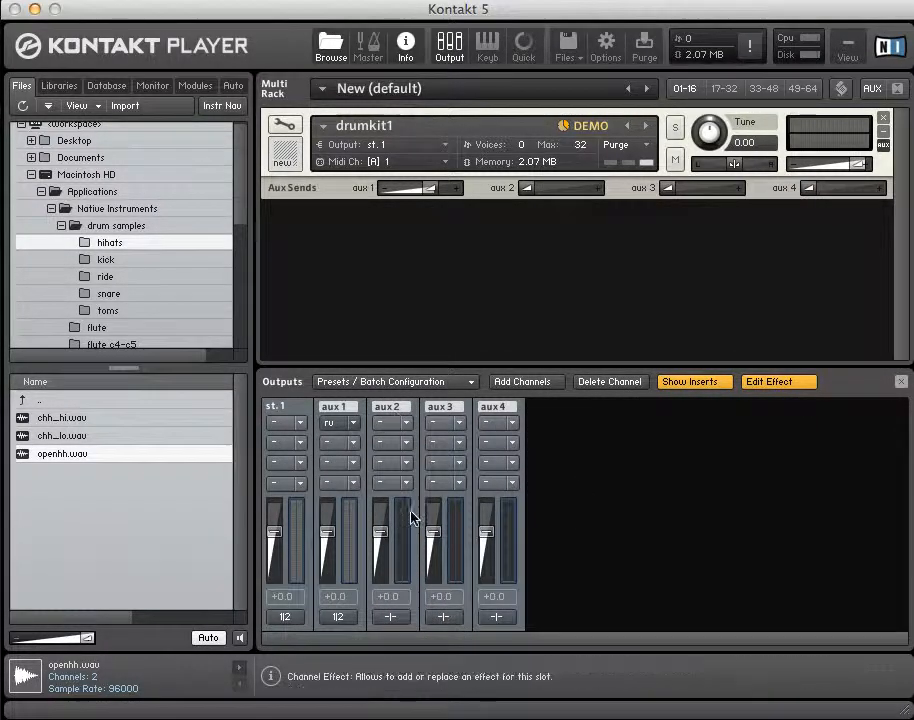
Add a Distortion effect in the first insert slot of aux 2.
{"action": "left_click", "coordinate": [407, 428]}
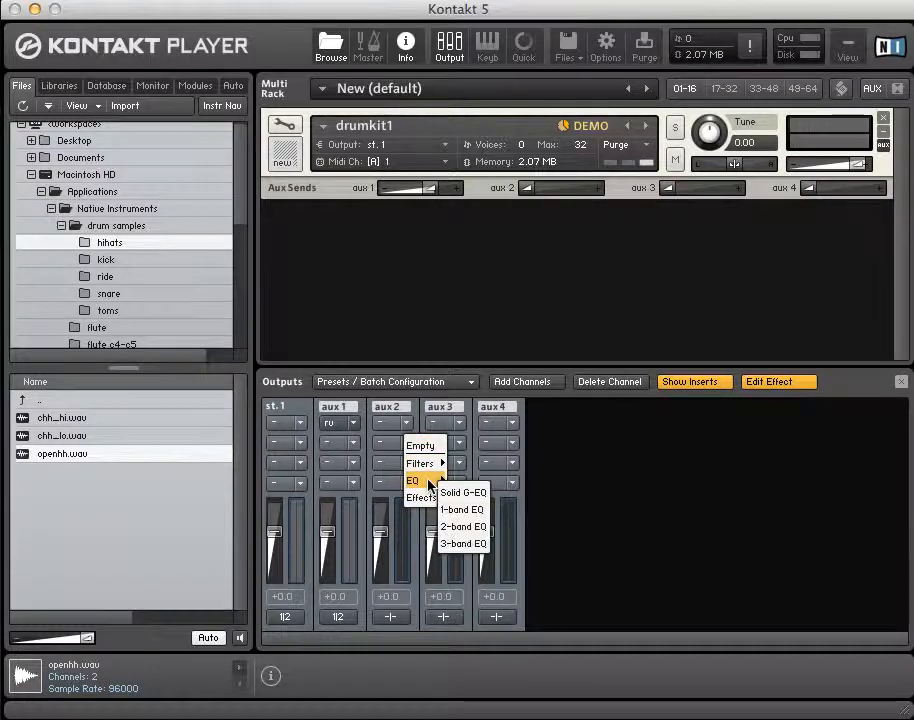
{"action": "mouse_move", "coordinate": [432, 498]}
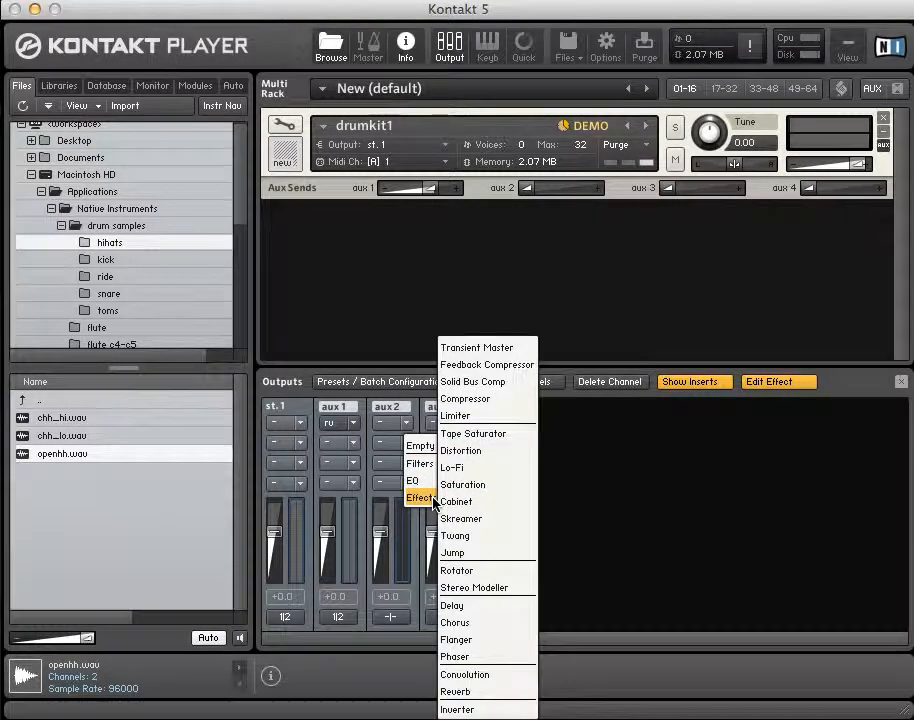
{"action": "left_click", "coordinate": [455, 451]}
Route aux 2 to physical outputs 1 and 2 and raise drumkit1's aux 2 send to slightly above the middle.
{"action": "left_click", "coordinate": [390, 616]}
{"action": "left_click", "coordinate": [363, 312]}
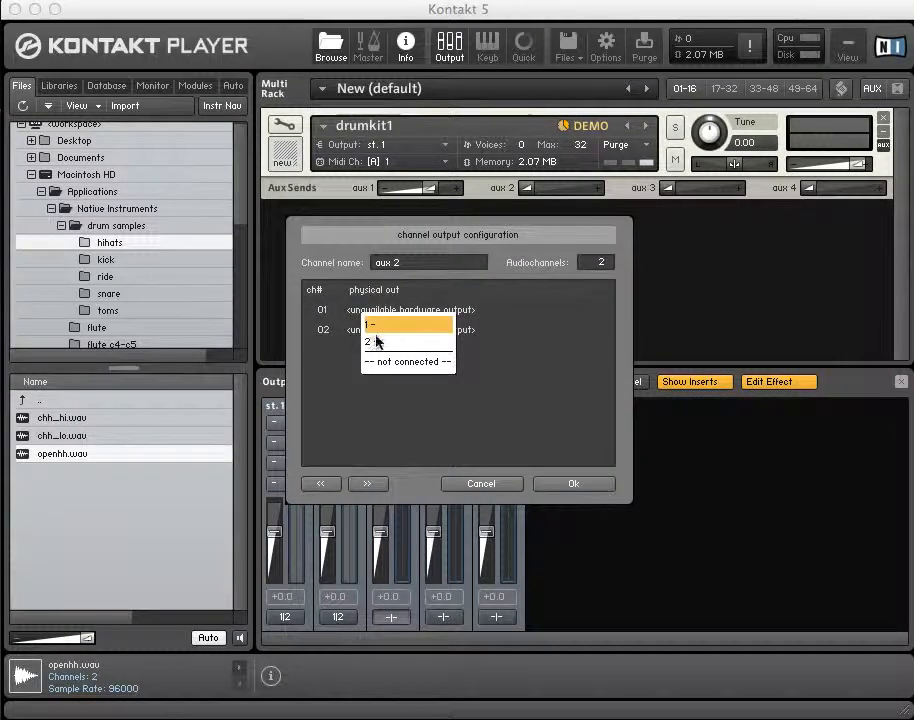
{"action": "left_click", "coordinate": [375, 338]}
{"action": "left_click", "coordinate": [378, 336]}
{"action": "left_click", "coordinate": [393, 364]}
{"action": "left_click", "coordinate": [563, 484]}
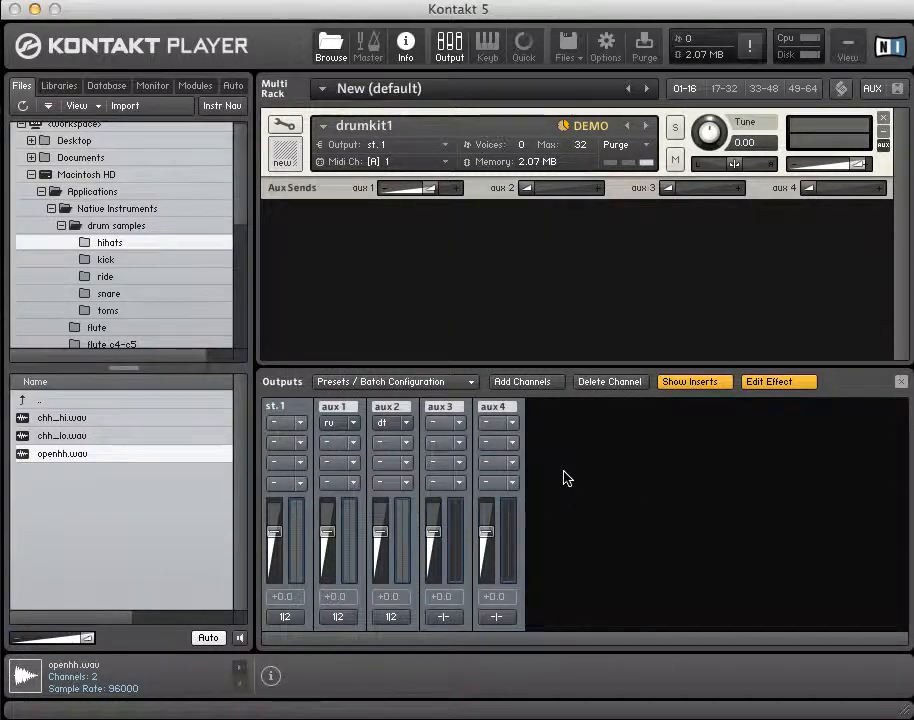
{"action": "left_click", "coordinate": [527, 190]}
{"action": "left_click_drag", "start_coordinate": [527, 190], "coordinate": [585, 194]}
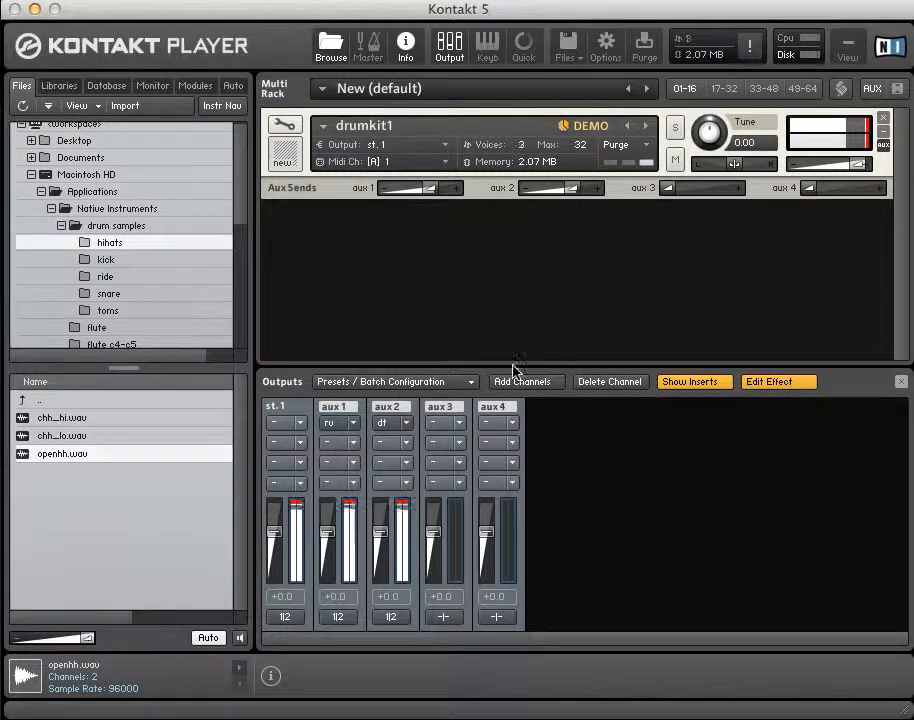
Set the aux 2 Distortion effect's Drive to 100.0 and its Damping to 47.6.
{"action": "left_click", "coordinate": [386, 422]}
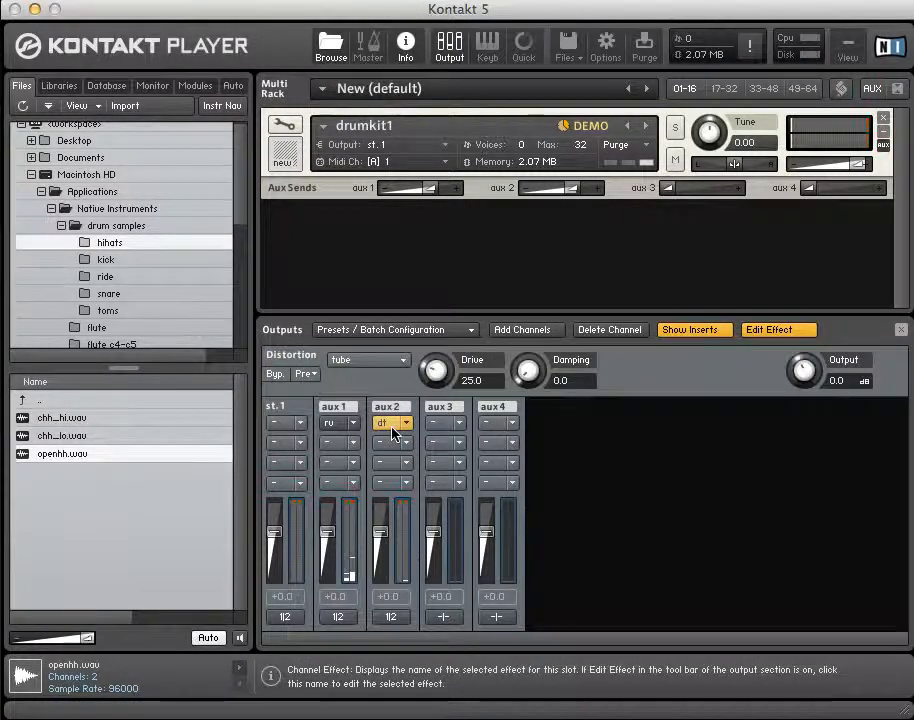
{"action": "left_click_drag", "start_coordinate": [433, 370], "coordinate": [435, 255]}
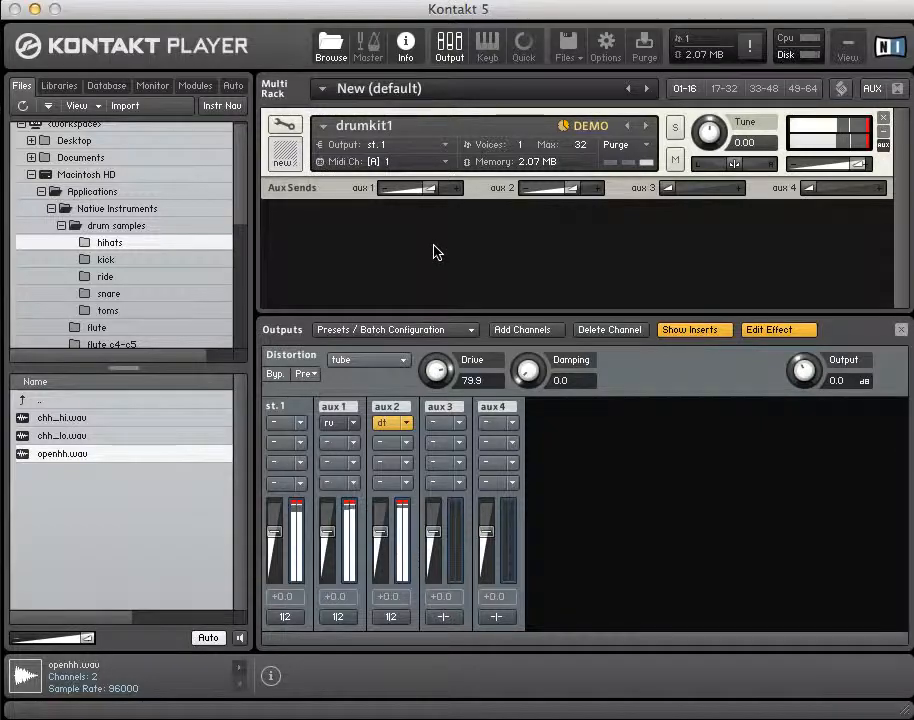
{"action": "left_click_drag", "start_coordinate": [443, 378], "coordinate": [433, 328]}
{"action": "left_click_drag", "start_coordinate": [530, 388], "coordinate": [537, 271]}
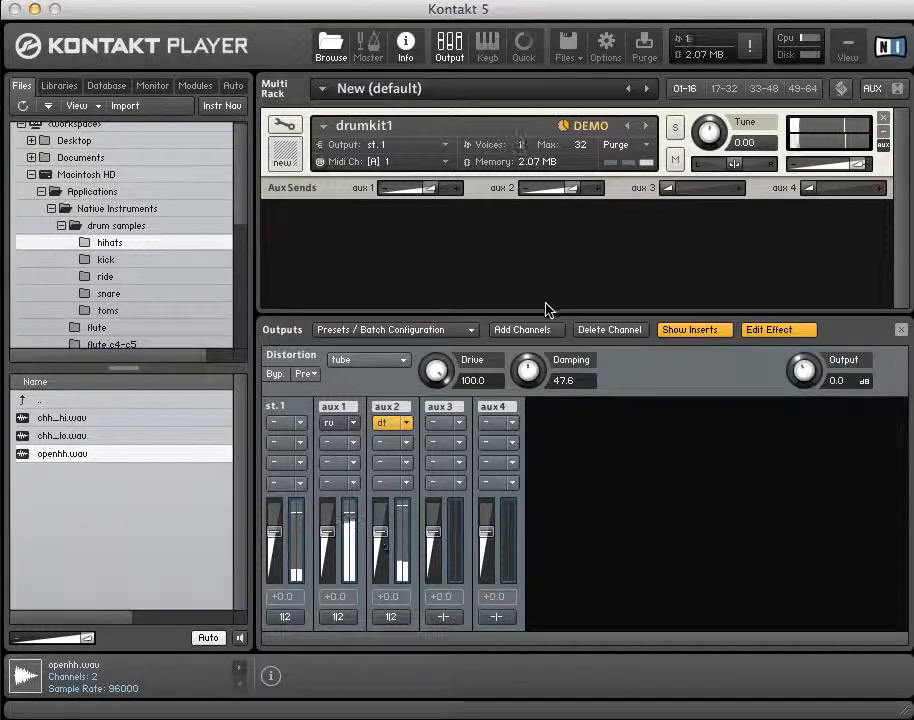
Lower drumkit1's aux 1 send to about a third and raise its aux 2 send to maximum.
{"action": "left_click_drag", "start_coordinate": [432, 191], "coordinate": [407, 199]}
{"action": "left_click_drag", "start_coordinate": [572, 192], "coordinate": [596, 191]}
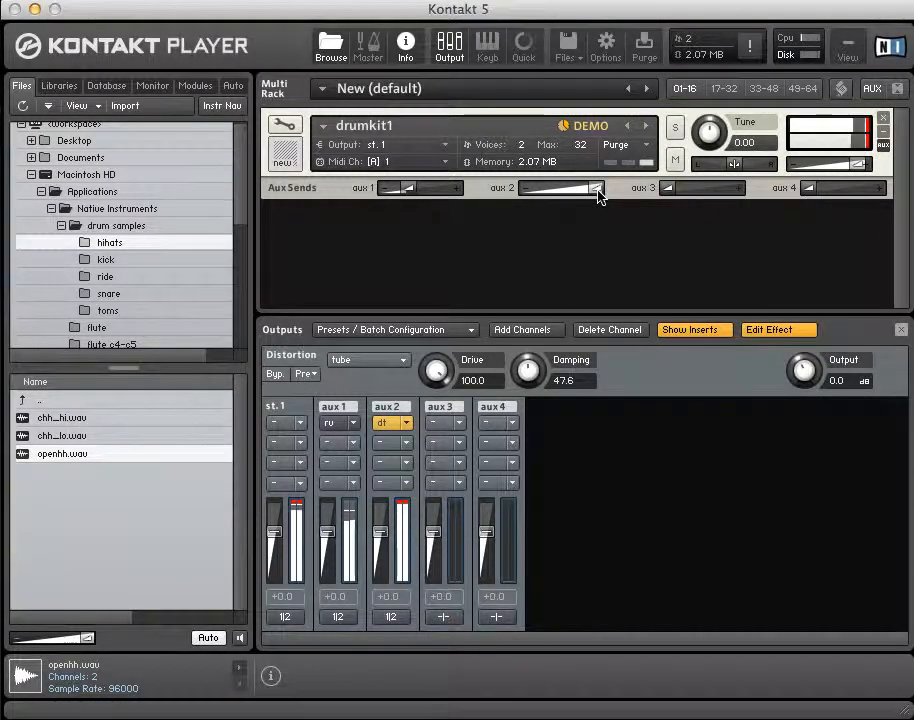